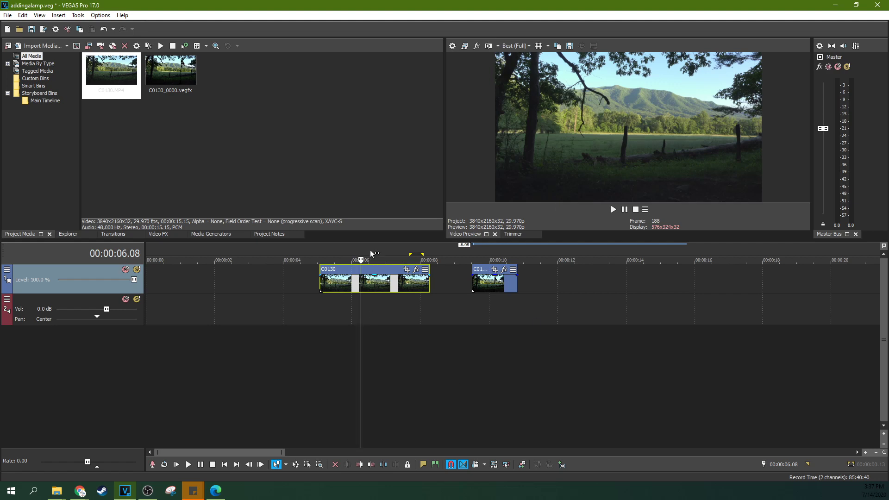
# Step: Preview frames of the C0130 meadow clip and compare them with the later clip showing the lamp
pyautogui.click(400, 290)
pyautogui.click(486, 282)
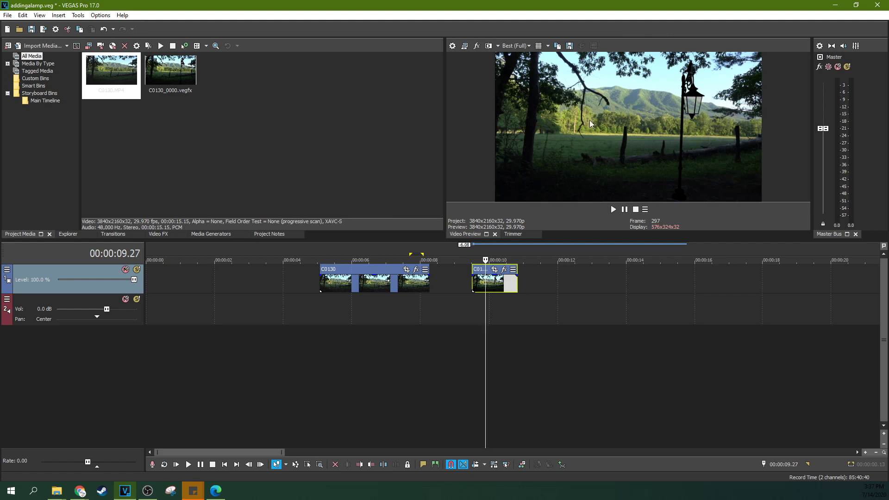
pyautogui.click(390, 286)
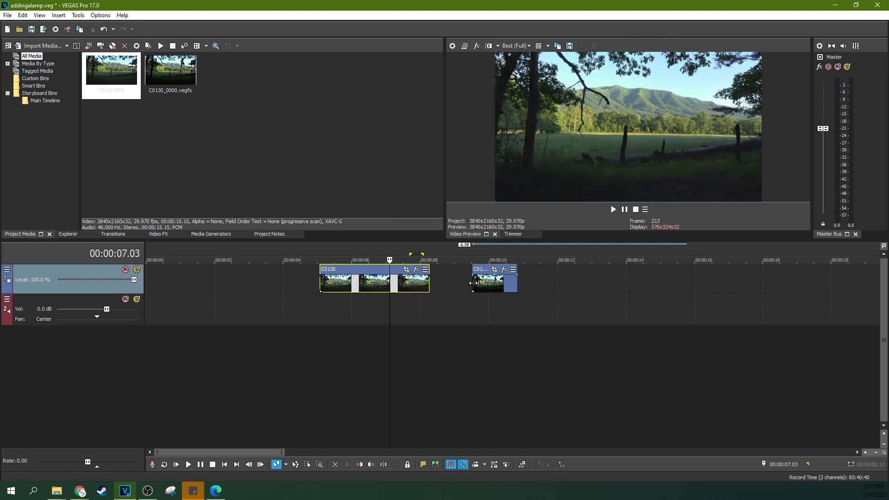
pyautogui.click(485, 284)
pyautogui.click(400, 289)
pyautogui.click(483, 285)
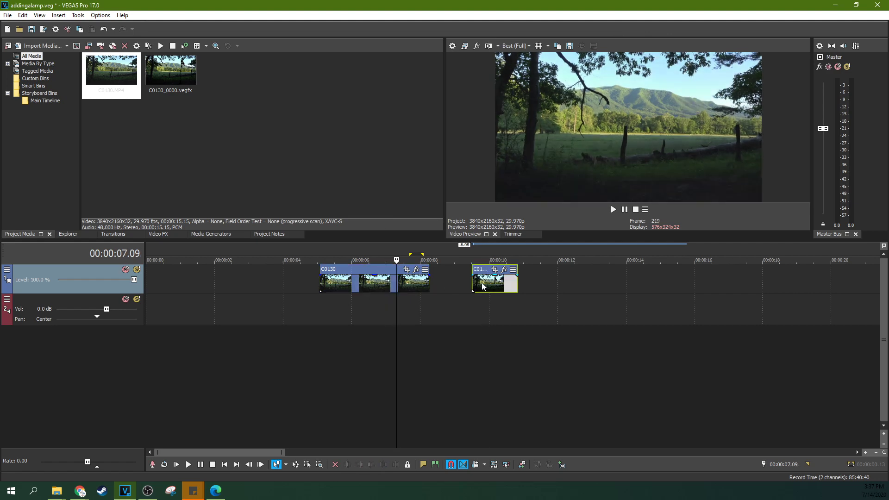
pyautogui.click(510, 286)
pyautogui.click(494, 283)
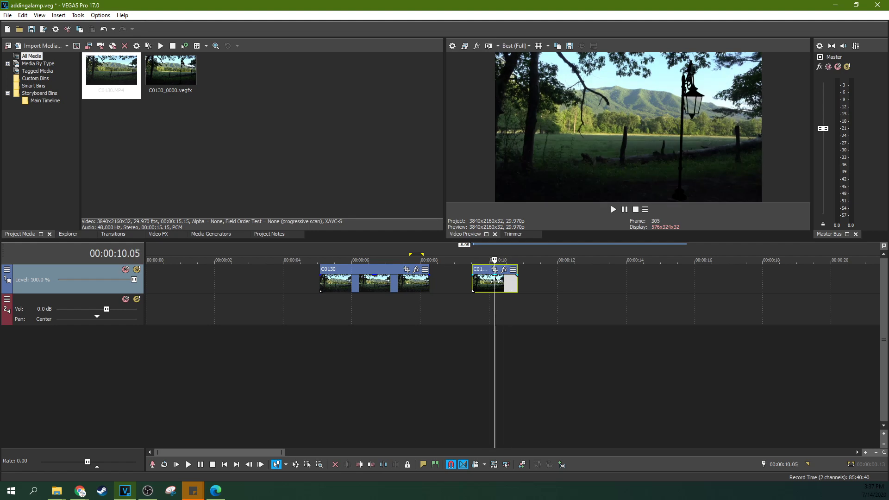
# Step: Send the C0130 meadow clip from the timeline to VEGAS Effects for editing
pyautogui.click(391, 286)
pyautogui.rightClick(389, 285)
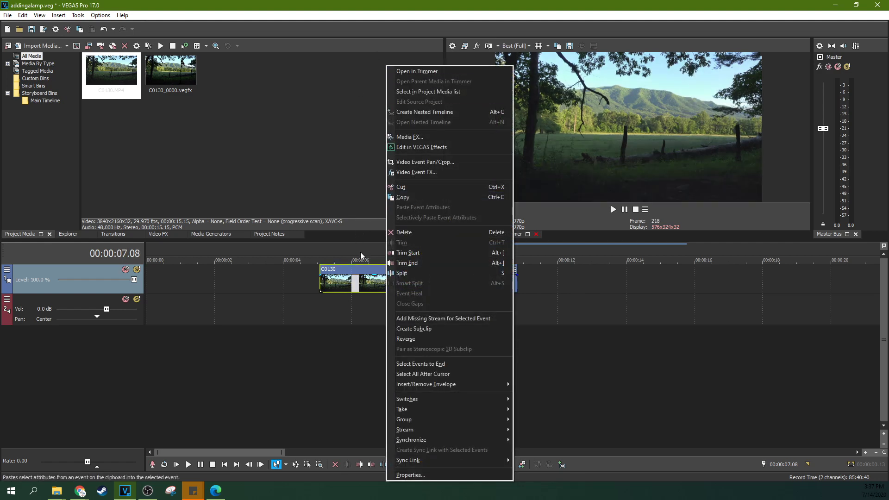
pyautogui.click(419, 148)
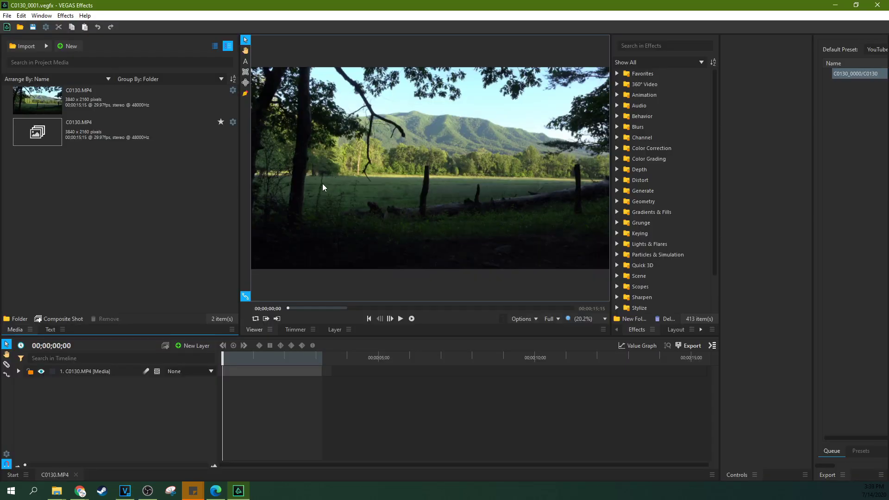
# Step: Choose to import a 3D model and select rv_lamp_post_4.obj as the file
pyautogui.click(45, 48)
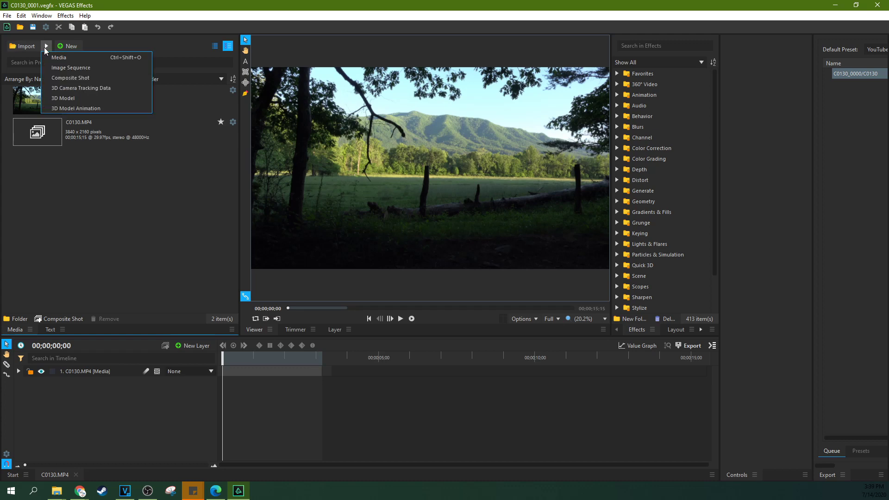
pyautogui.click(82, 99)
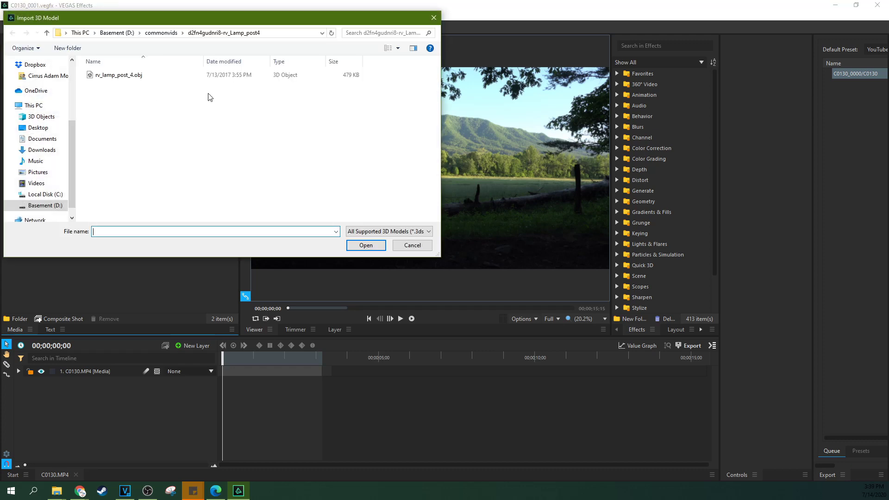
pyautogui.click(138, 78)
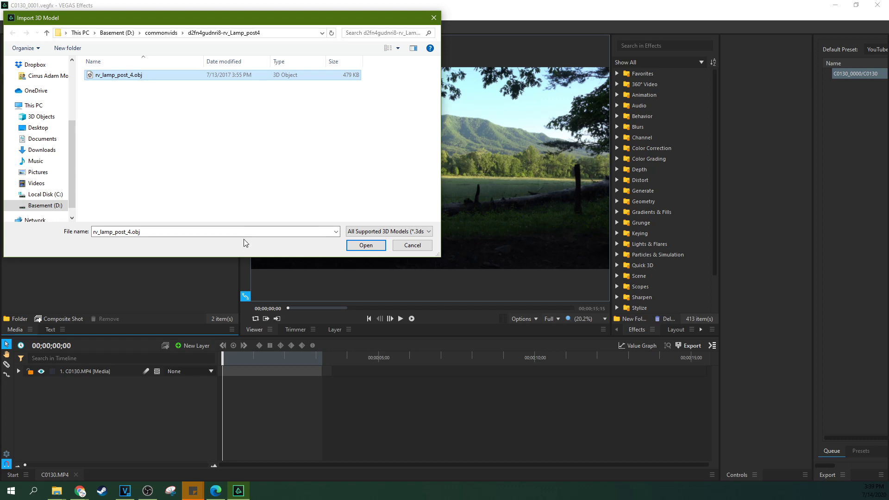
# Step: Load the lamp post model and review its Lamp_post_metal, Lamppost_glow1SG and blinn2SG material properties
pyautogui.click(350, 250)
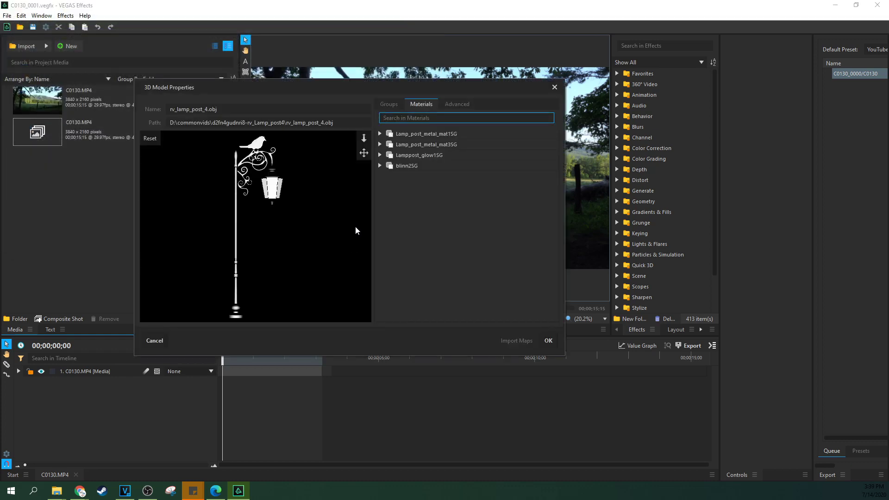
pyautogui.click(379, 134)
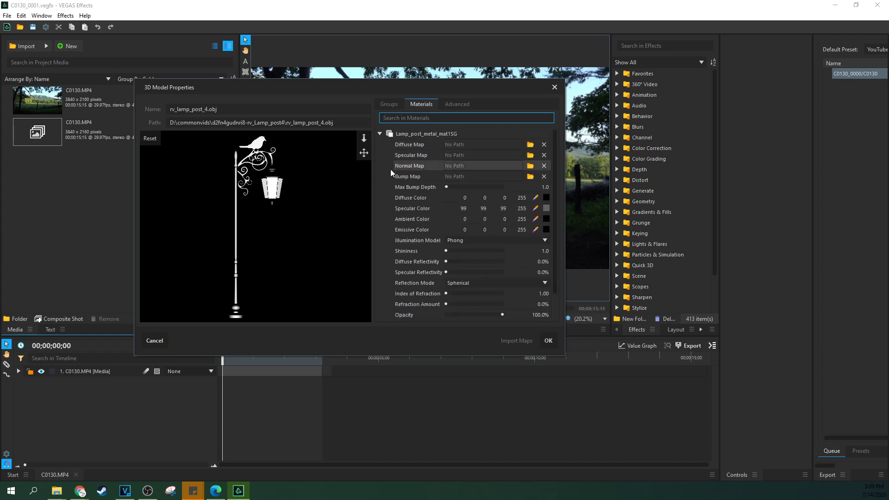
pyautogui.scroll(-2, 390, 169)
pyautogui.click(380, 295)
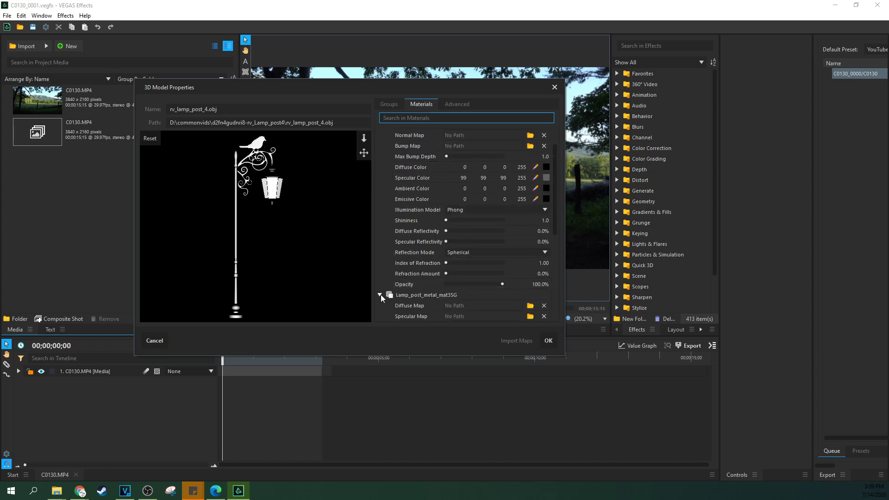
pyautogui.scroll(-5, 382, 273)
pyautogui.scroll(-2, 382, 277)
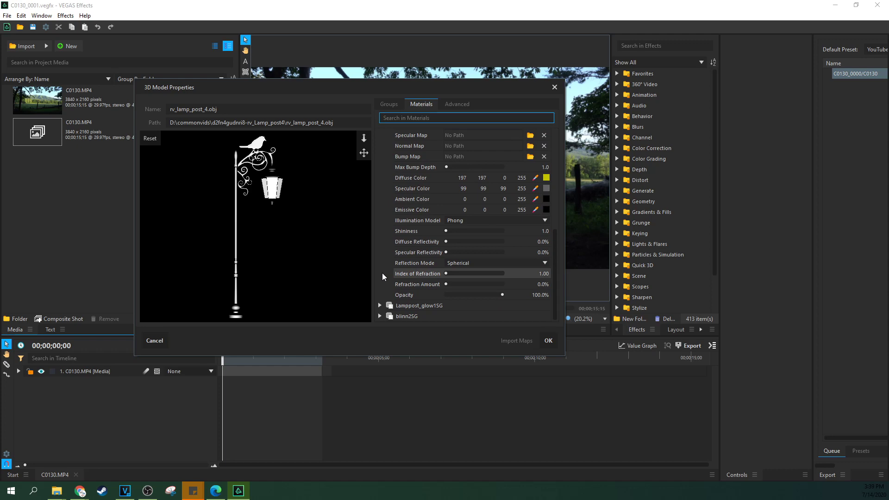
pyautogui.click(380, 307)
pyautogui.scroll(-6, 389, 273)
pyautogui.scroll(-4, 385, 288)
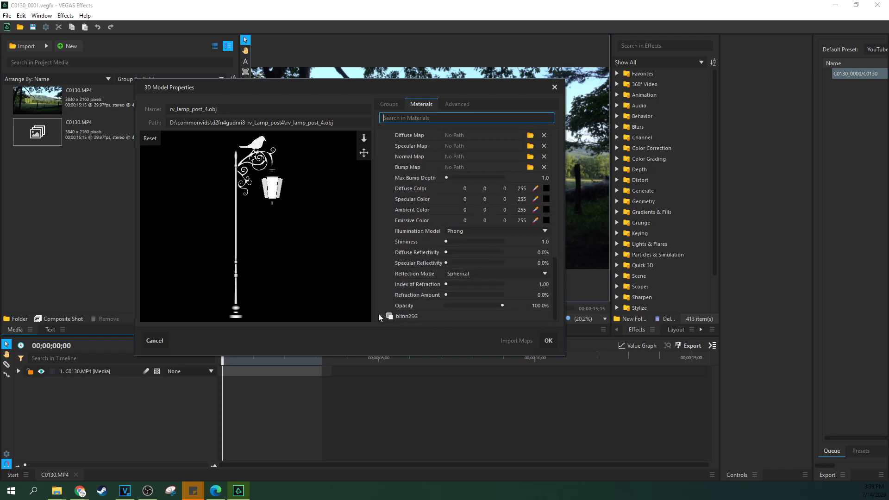
pyautogui.click(379, 313)
pyautogui.scroll(-3, 386, 284)
pyautogui.scroll(-10, 387, 286)
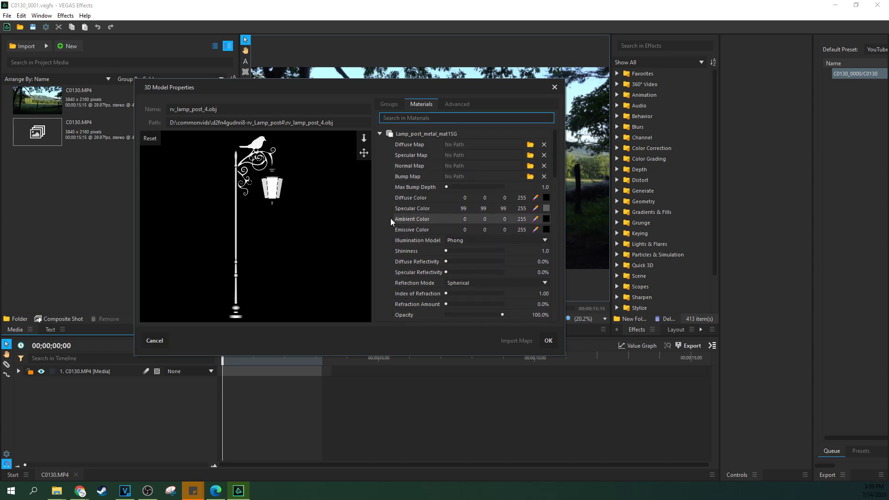
pyautogui.scroll(-5, 388, 216)
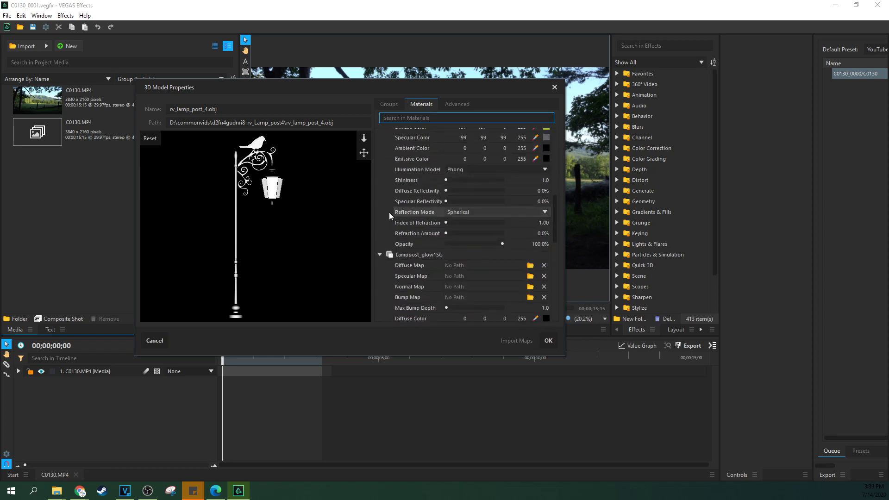
pyautogui.scroll(2, 389, 212)
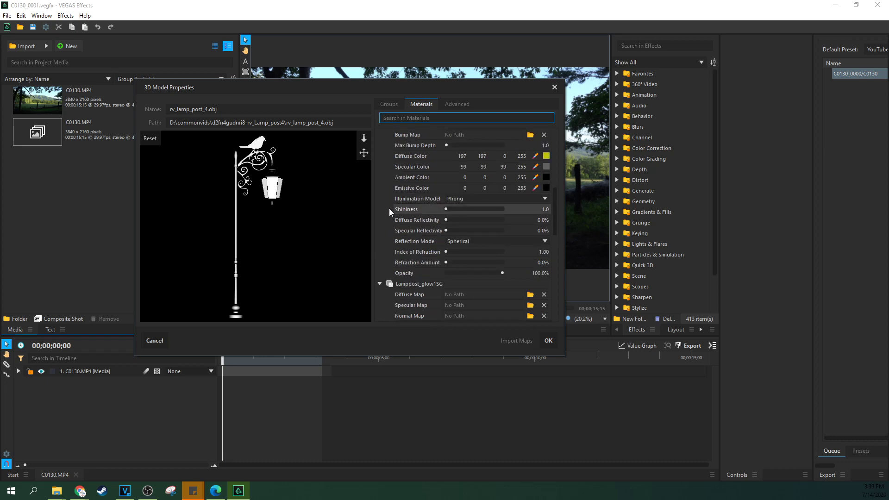
pyautogui.scroll(-4, 387, 209)
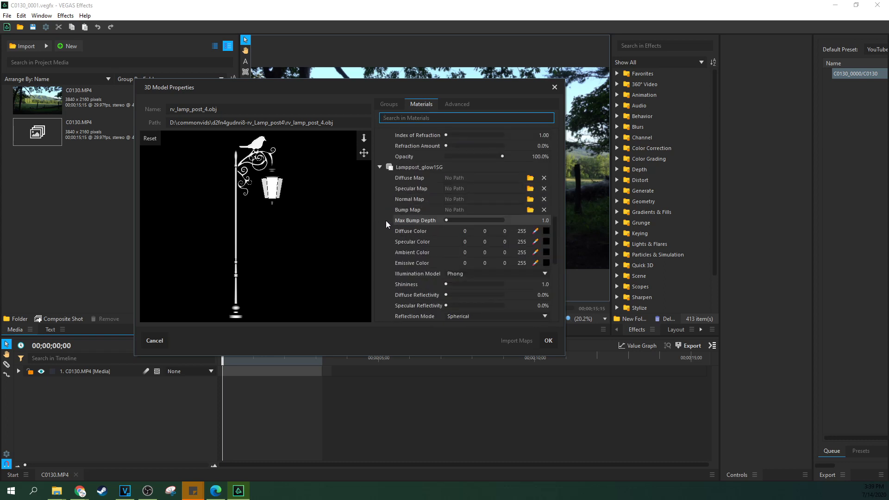
pyautogui.scroll(2, 387, 220)
pyautogui.scroll(12, 386, 220)
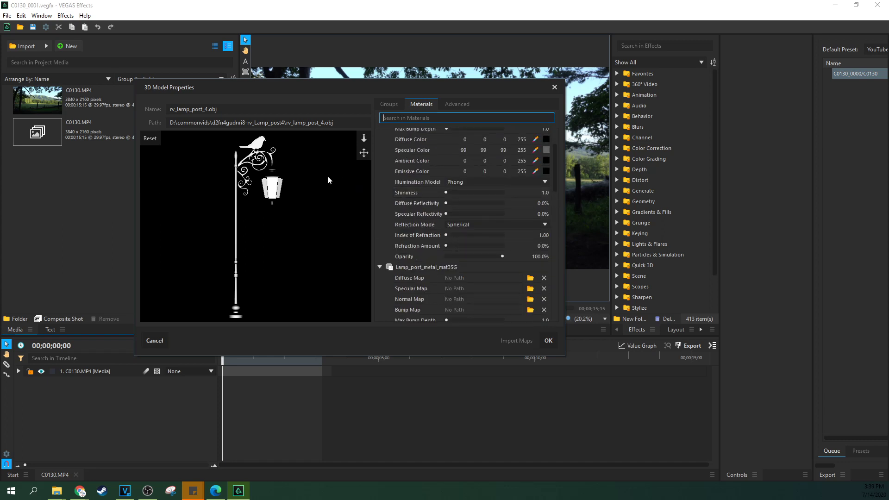
pyautogui.scroll(3, 416, 172)
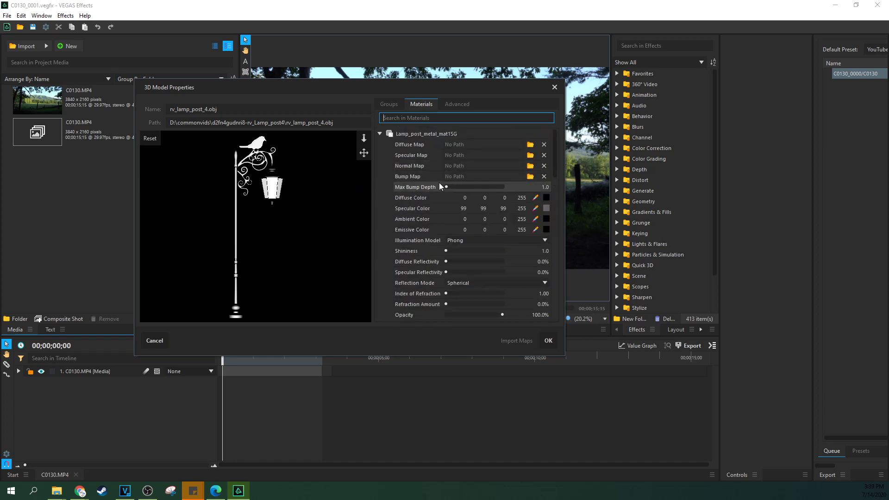
# Step: Check the Advanced coordinate and scale options, then confirm importing the lamppost model
pyautogui.click(449, 107)
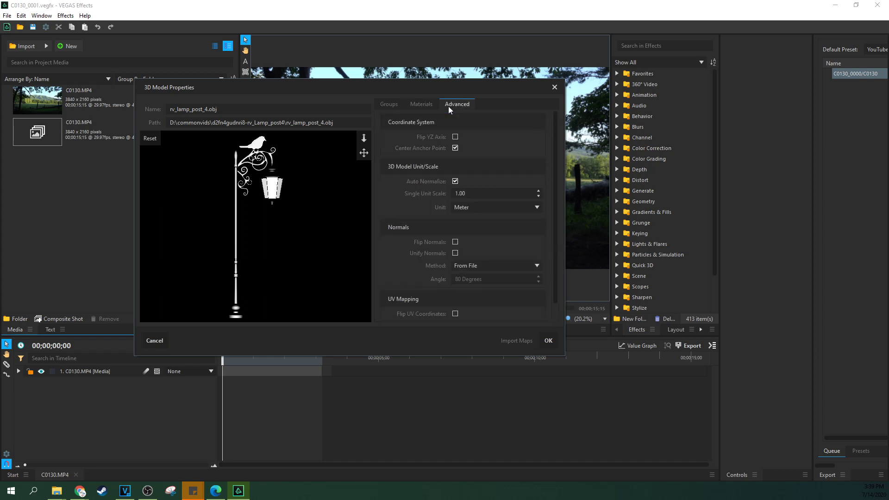
pyautogui.click(408, 104)
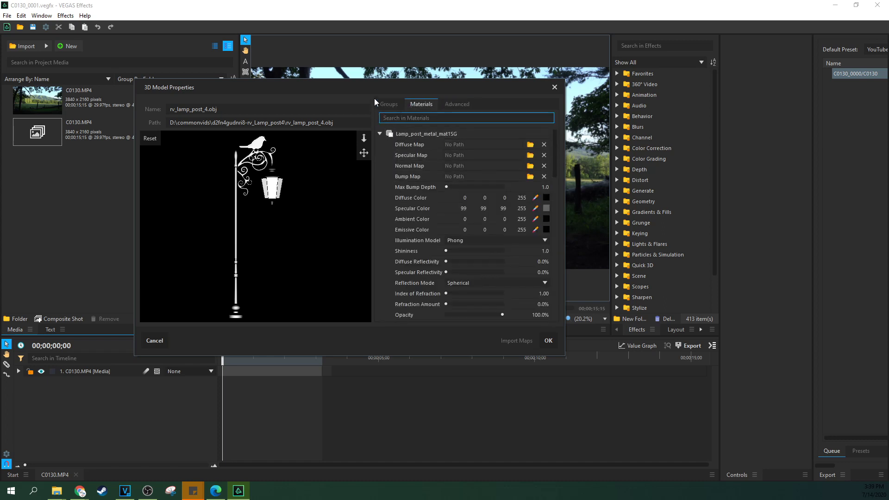
pyautogui.click(549, 341)
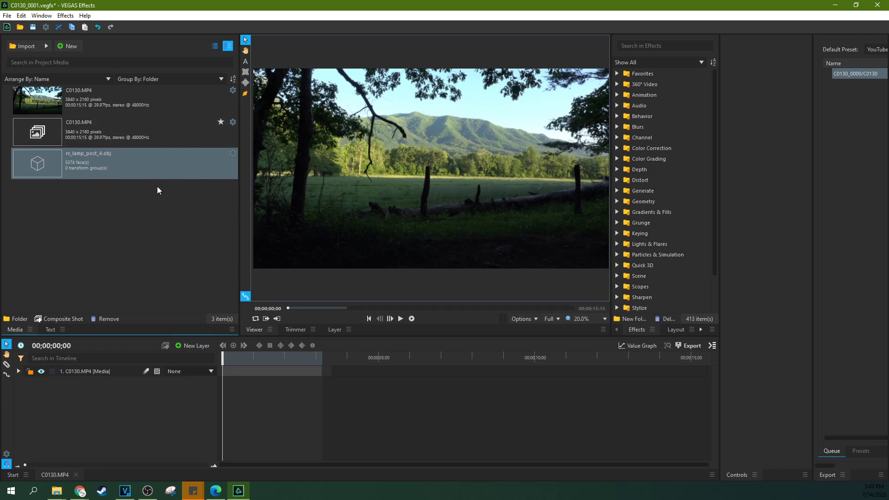
# Step: Place rv_lamp_post_4.obj as a layer above C0130.MP4 and slide it right toward the tree line
pyautogui.moveTo(118, 163); pyautogui.dragTo(110, 370)
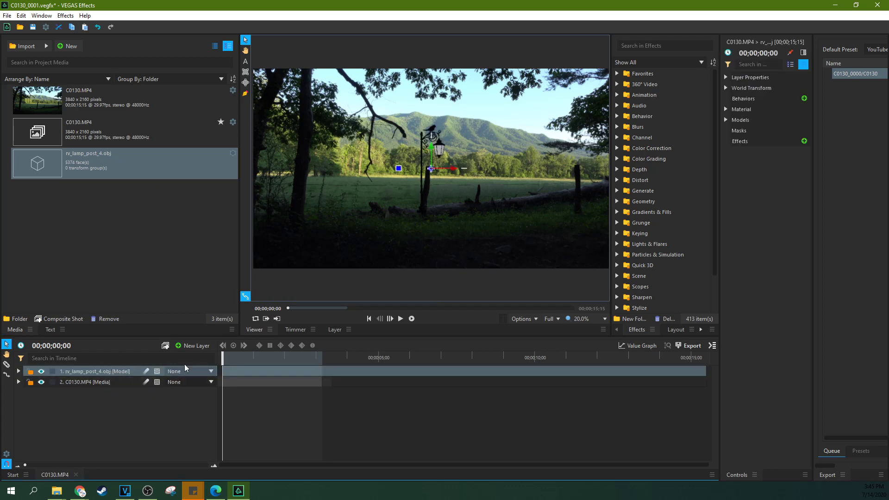
pyautogui.moveTo(451, 168); pyautogui.dragTo(554, 175)
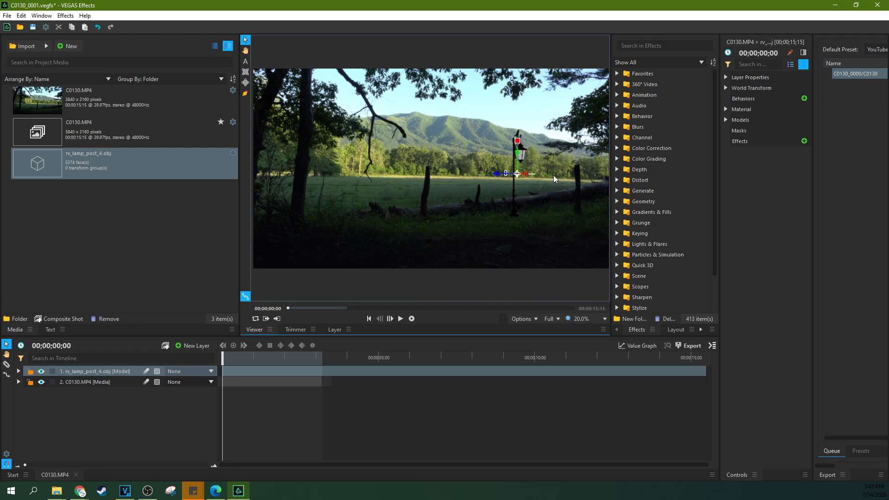
pyautogui.click(18, 371)
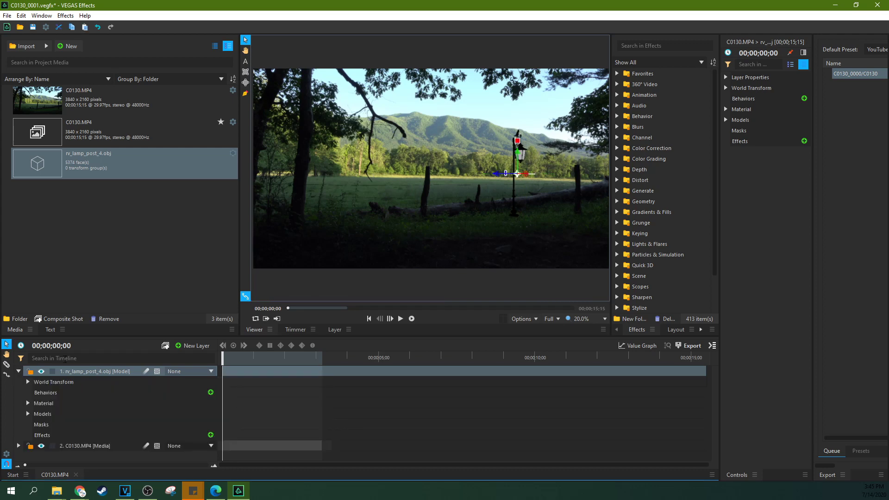
# Step: Scale the lamppost to 178% and rotate it to 178.8°, 45.5°, 179.8°
pyautogui.click(27, 383)
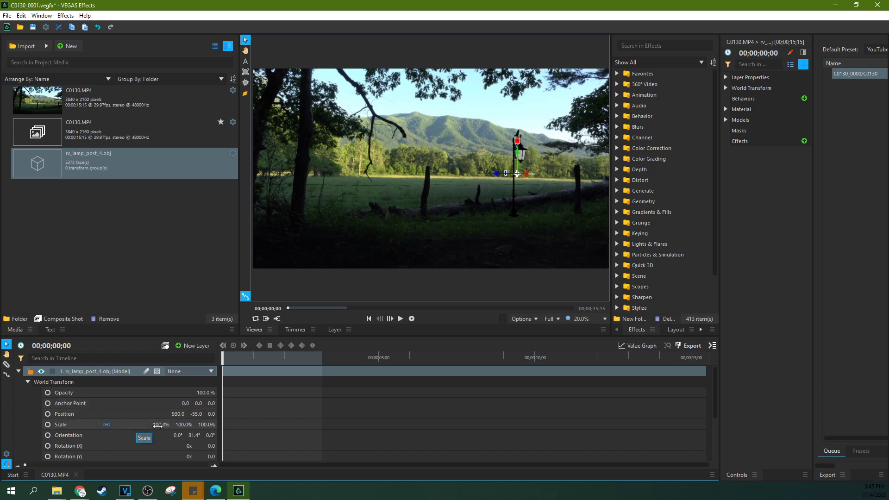
pyautogui.click(54, 384)
pyautogui.click(54, 385)
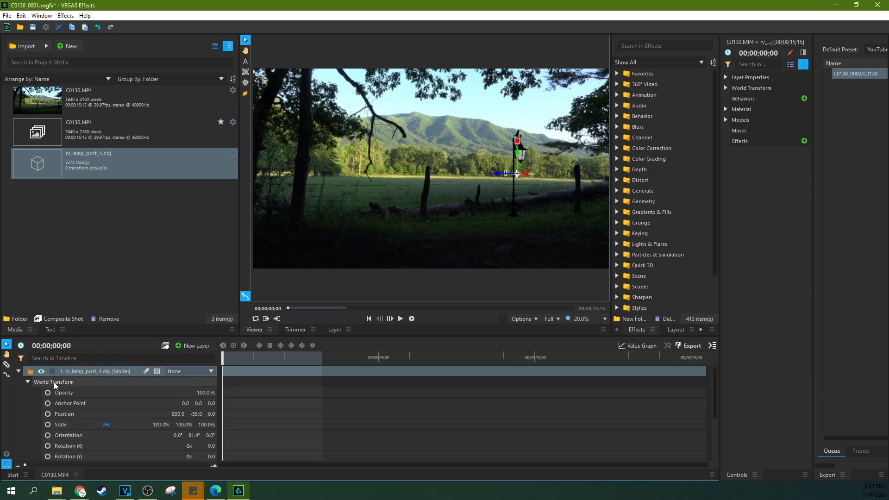
pyautogui.moveTo(159, 425); pyautogui.dragTo(157, 426)
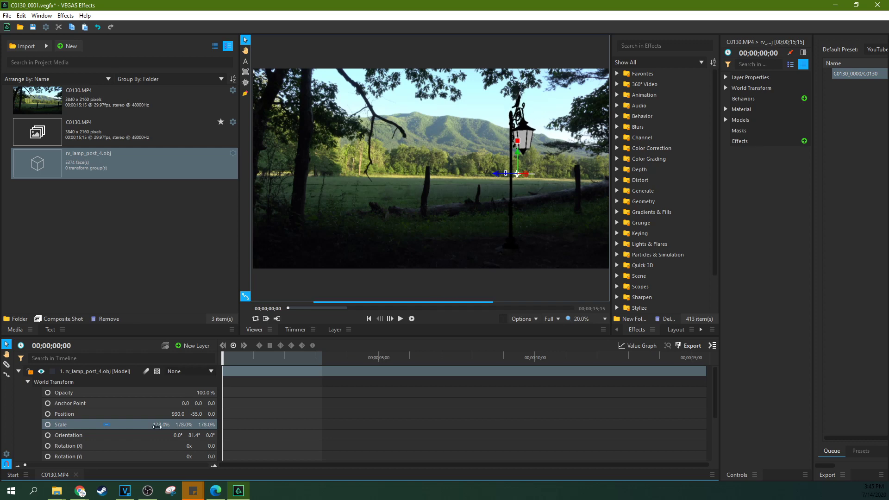
pyautogui.moveTo(503, 176); pyautogui.dragTo(451, 177)
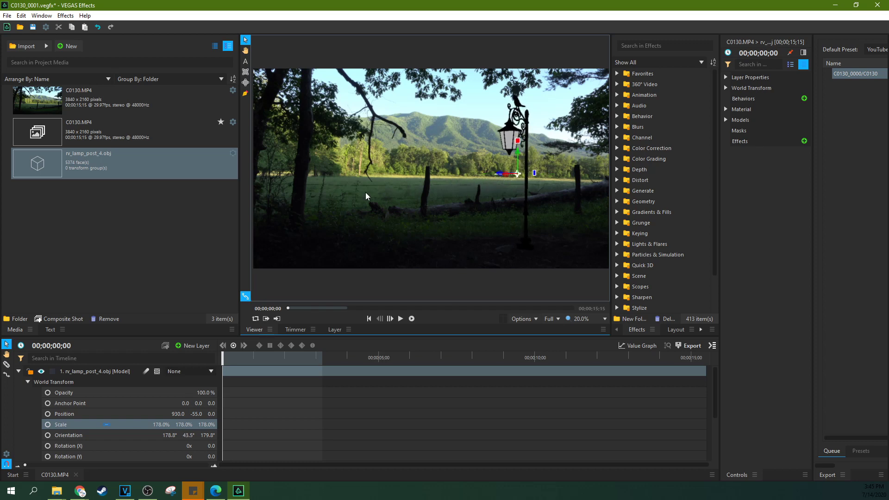
pyautogui.click(27, 382)
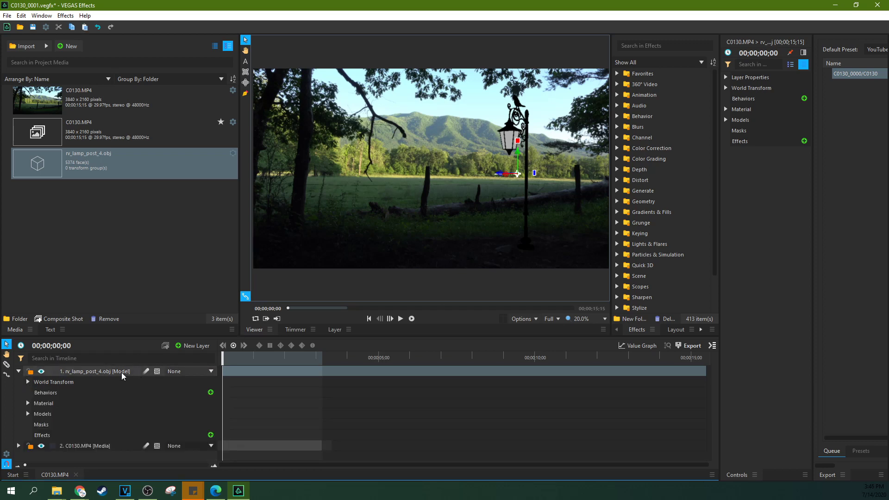
# Step: Set the lamppost layer's blend mode to Darken and nudge the model slightly left near the fence posts
pyautogui.rightClick(57, 371)
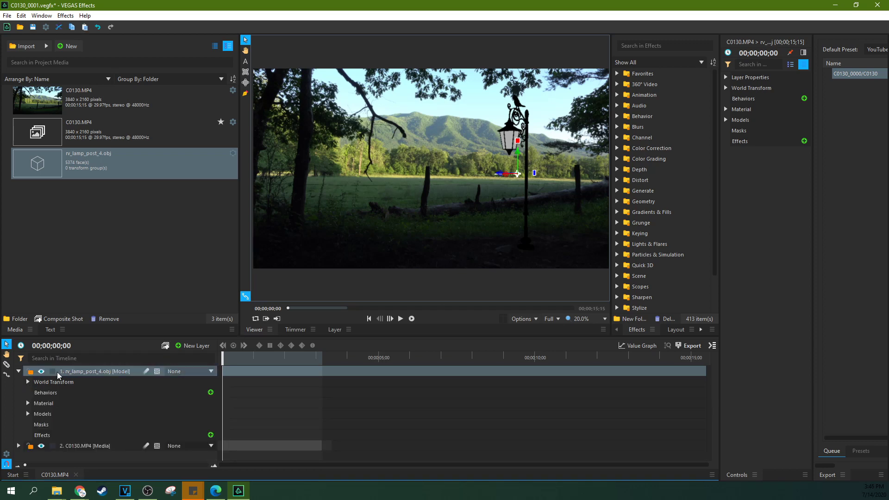
pyautogui.moveTo(136, 123)
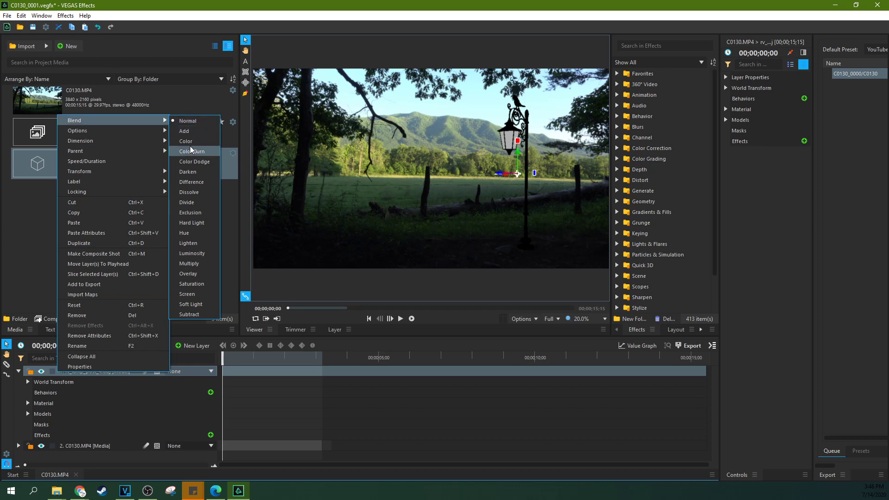
pyautogui.click(188, 174)
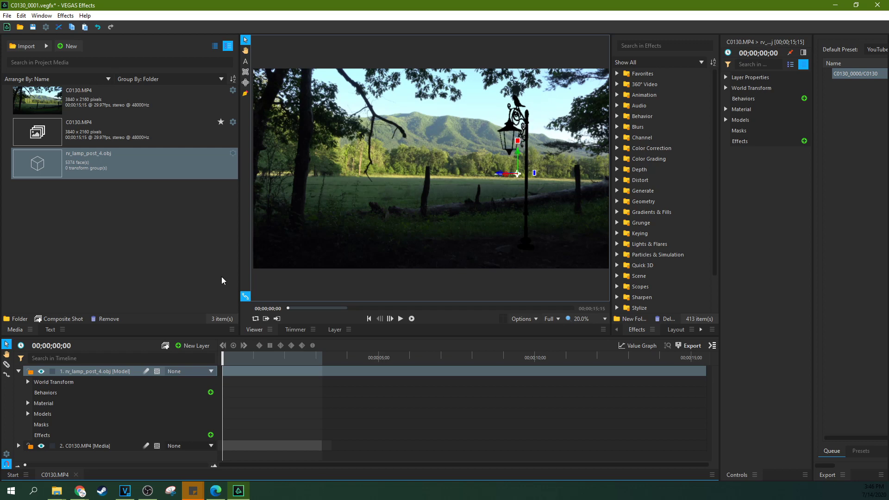
pyautogui.moveTo(340, 204); pyautogui.dragTo(336, 203)
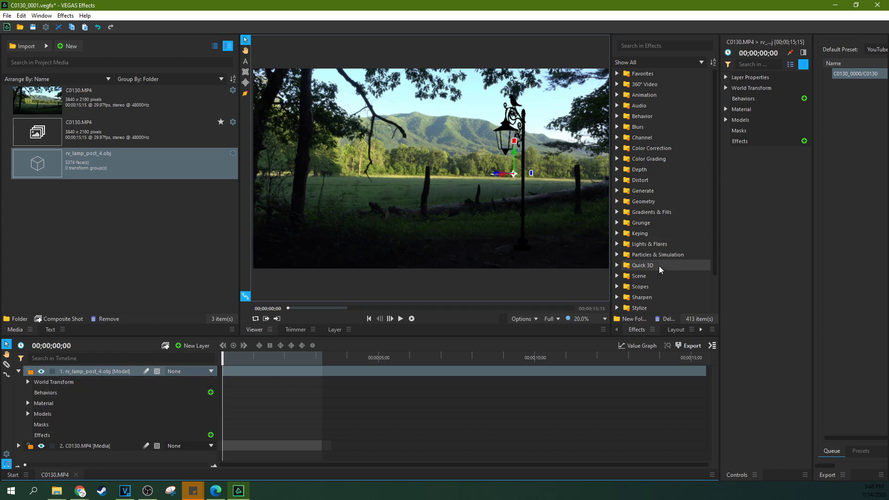
pyautogui.scroll(-1, 656, 275)
pyautogui.scroll(1, 655, 275)
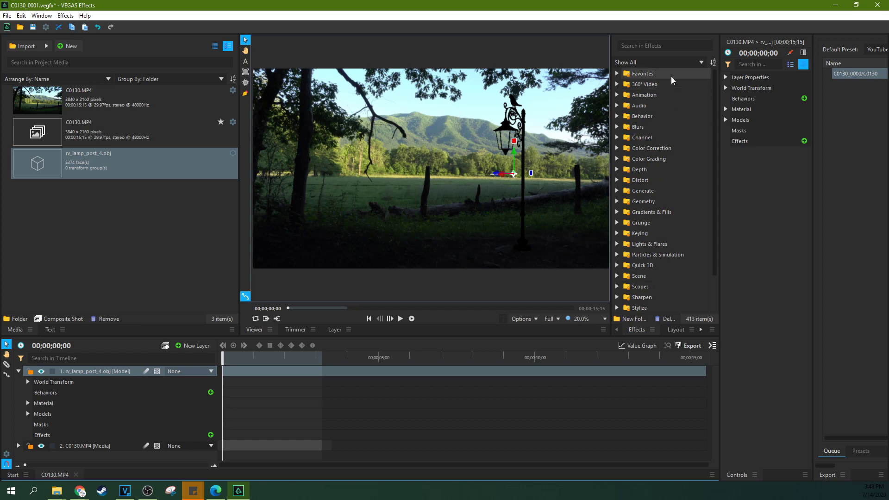